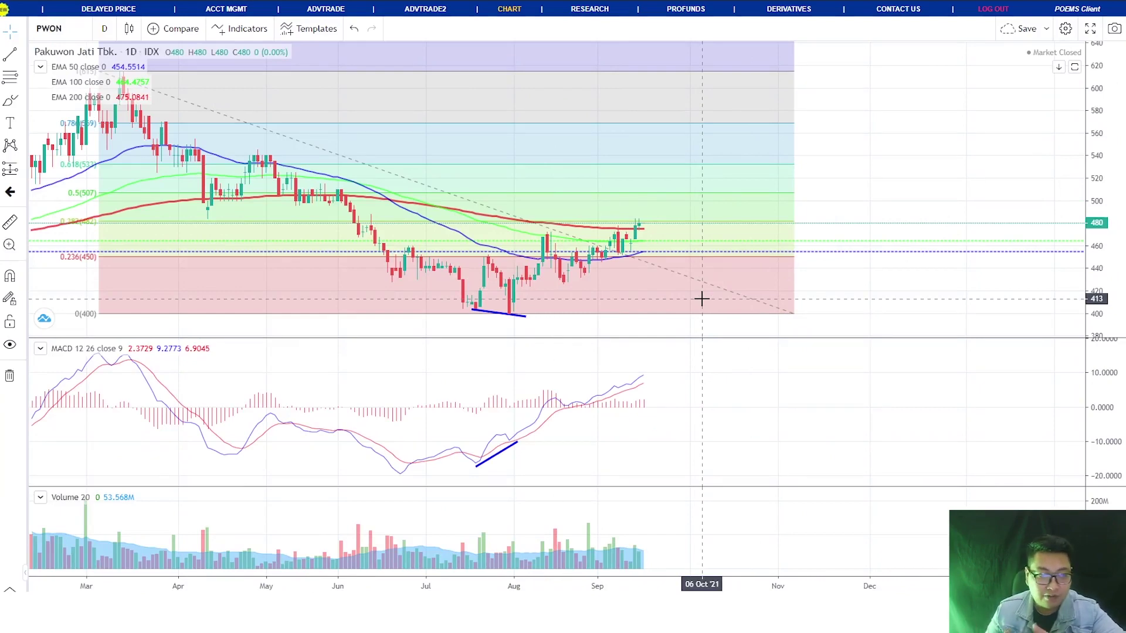
# - Review the PWON price chart and the news articles on KPR mortgage rates and BSDE's data center plans
pyautogui.scroll(-5, 780, 258)
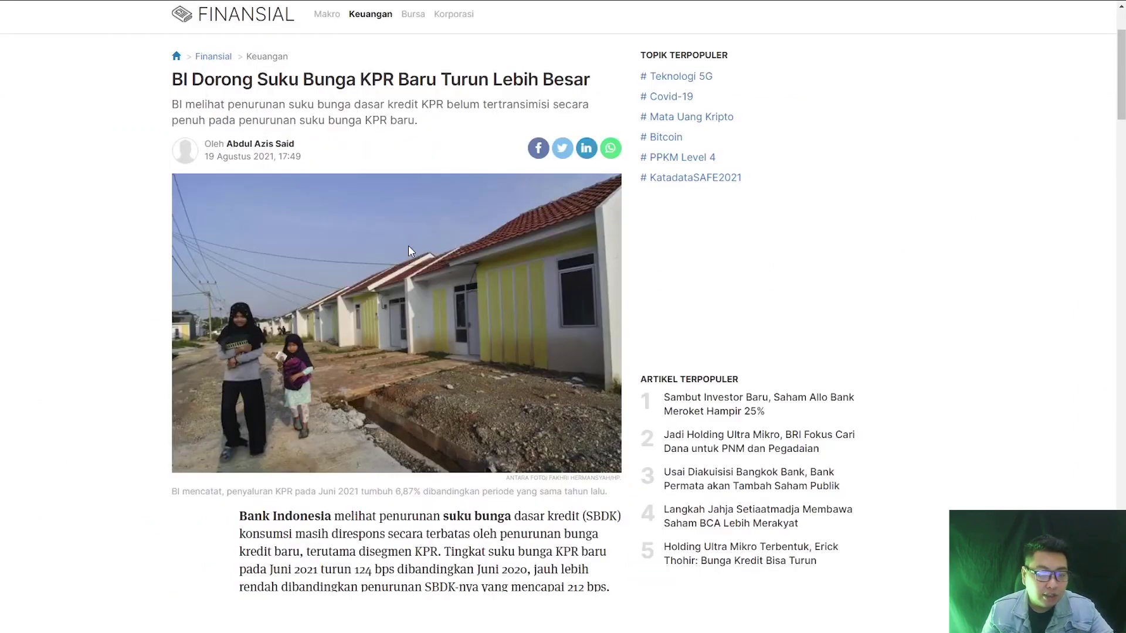
pyautogui.scroll(-1, 411, 251)
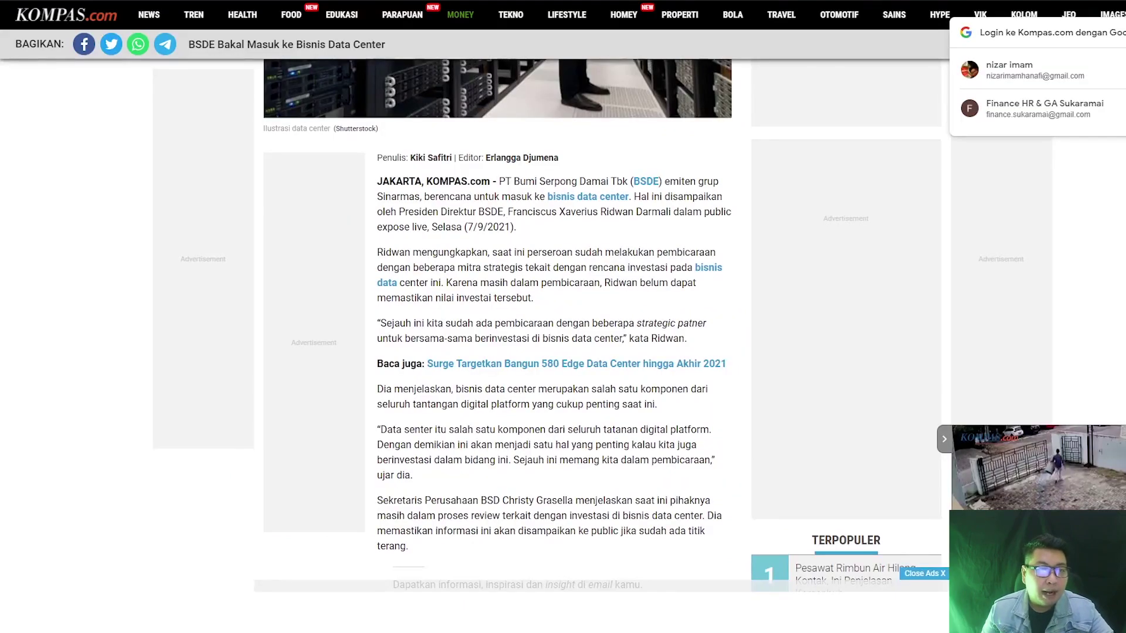
pyautogui.scroll(7, 574, 247)
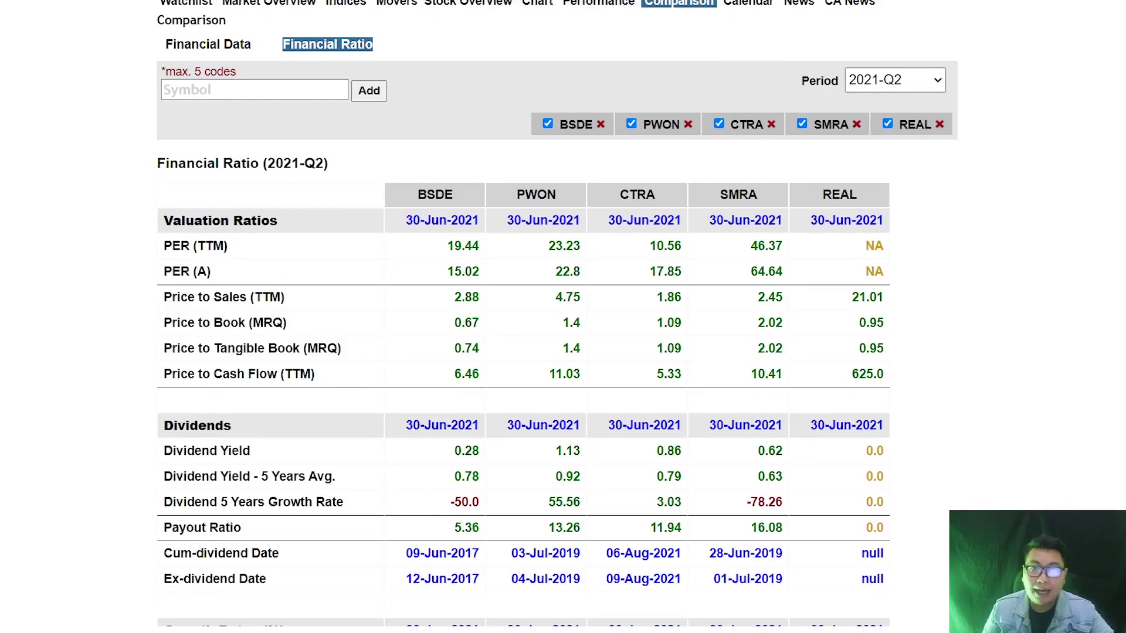
# - Examine the 2021-Q2 financial ratio comparison of BSDE, PWON, CTRA, SMRA and REAL, from valuation to growth rates
pyautogui.scroll(-2, 326, 251)
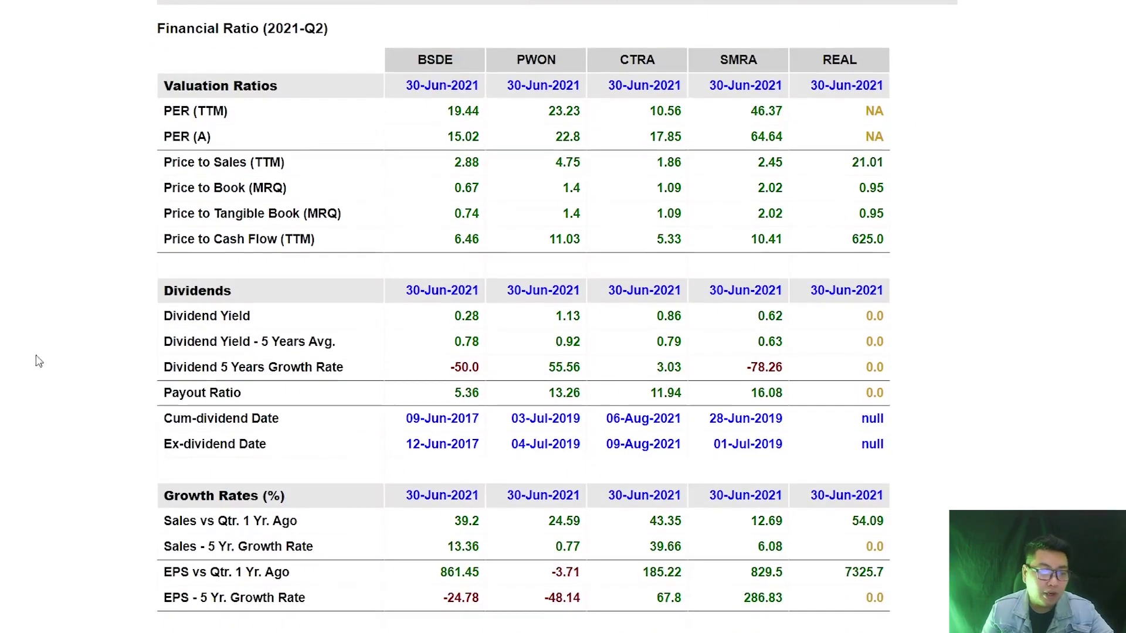
pyautogui.scroll(-2, 154, 425)
pyautogui.scroll(4, 83, 414)
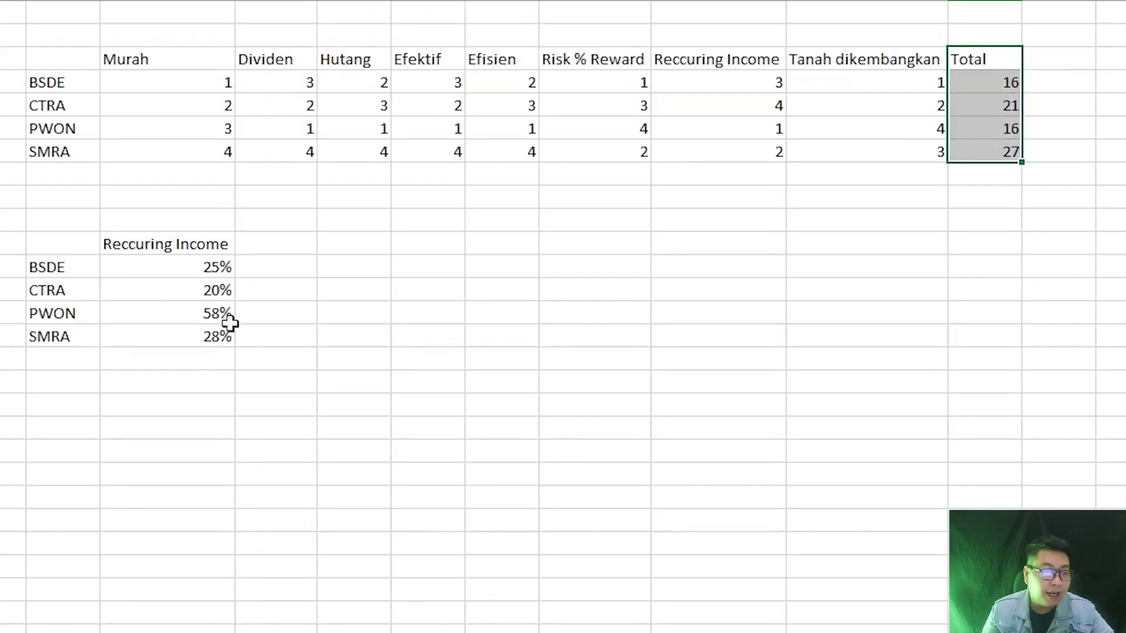
# - In the scoring spreadsheet, highlight the Reccuring Income, Tanah dikembangkan and Risk % Reward columns one after another
pyautogui.moveTo(862, 59); pyautogui.dragTo(861, 108)
pyautogui.moveTo(715, 55); pyautogui.dragTo(731, 130)
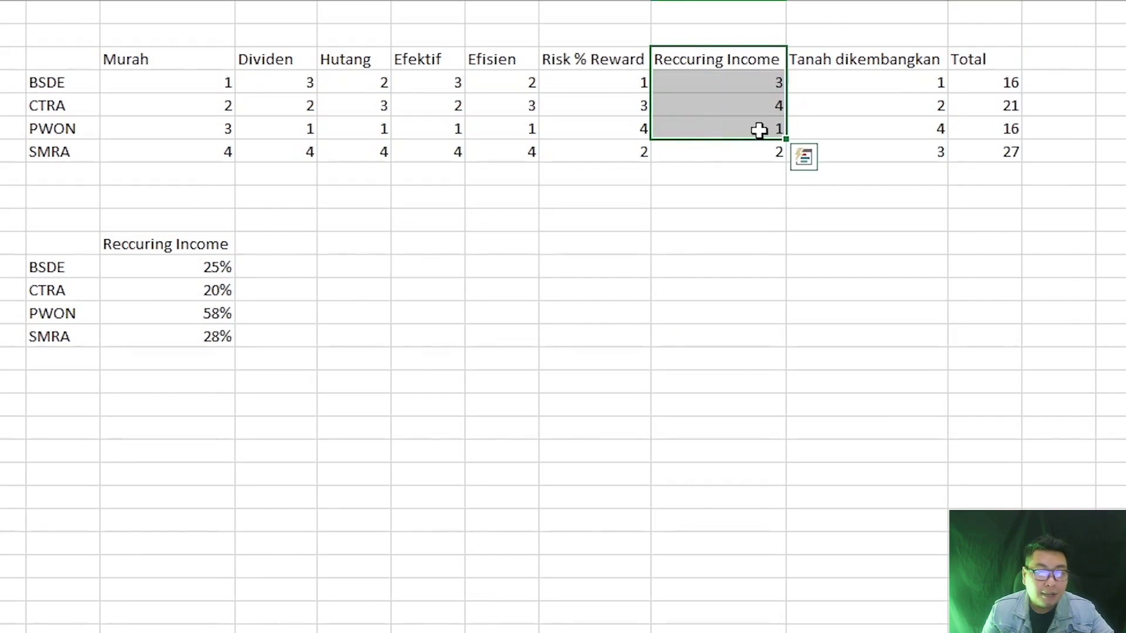
pyautogui.moveTo(849, 55); pyautogui.dragTo(837, 154)
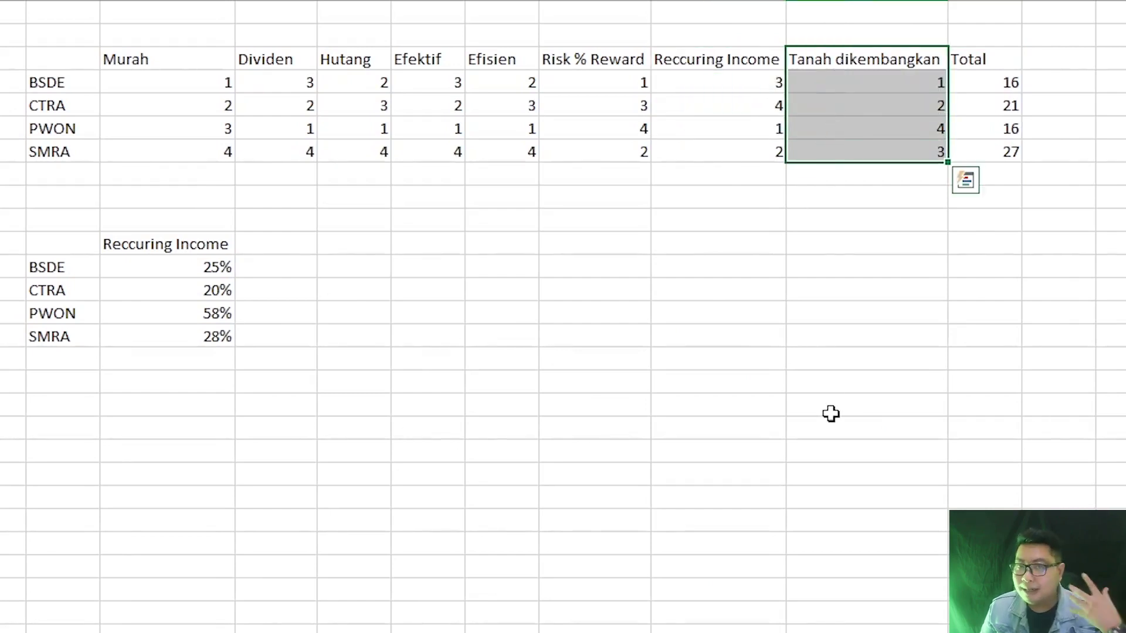
pyautogui.moveTo(575, 58); pyautogui.dragTo(570, 153)
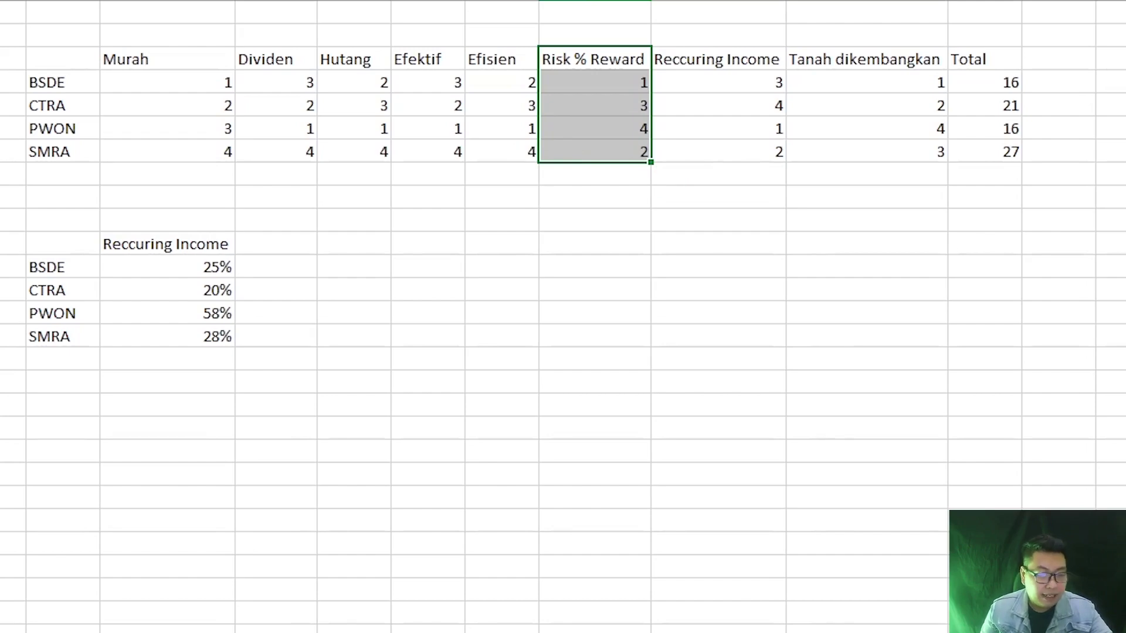
# - Switch back to the financial ratio comparison and examine dividends, growth, financial strength, profitability and management effectiveness
pyautogui.hotkey('alt', 'Tab')
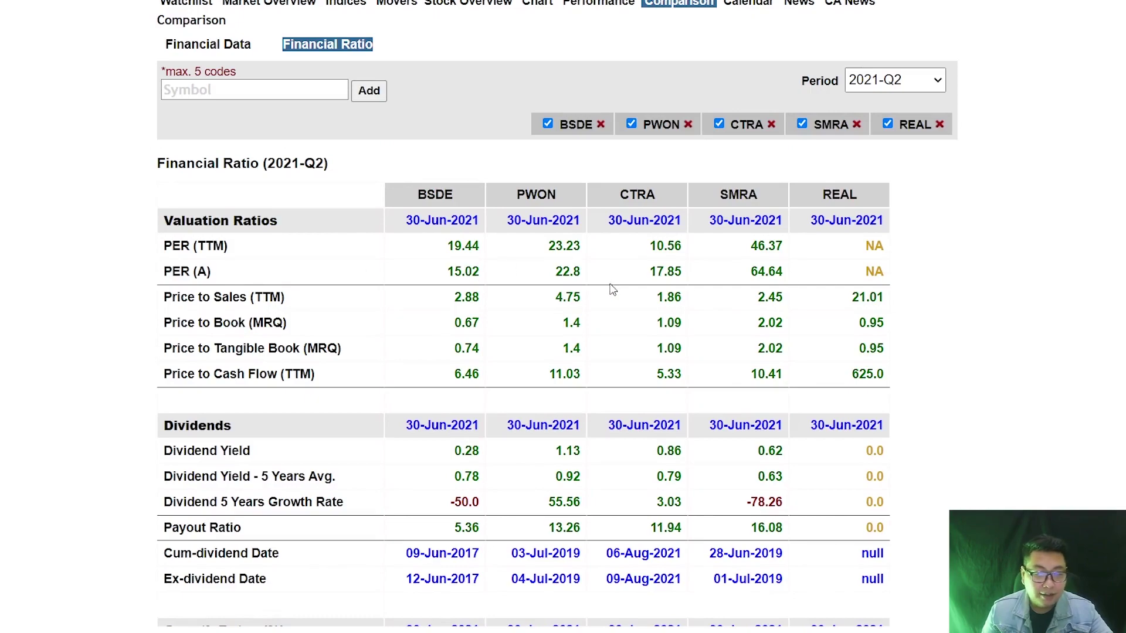
pyautogui.scroll(-3, 495, 332)
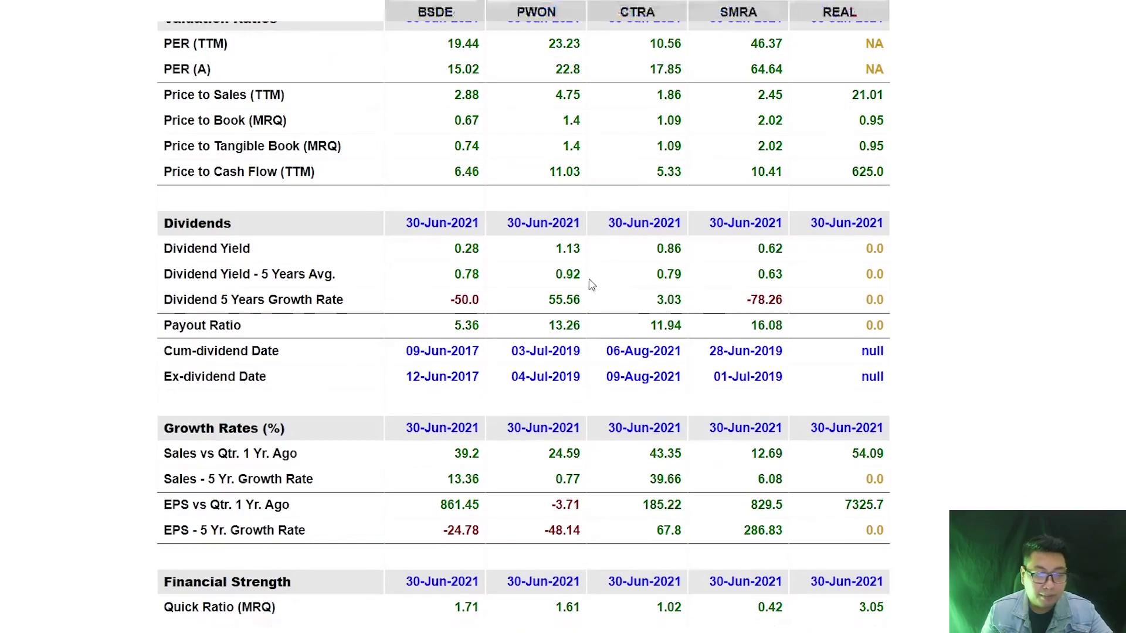
pyautogui.scroll(-2, 492, 241)
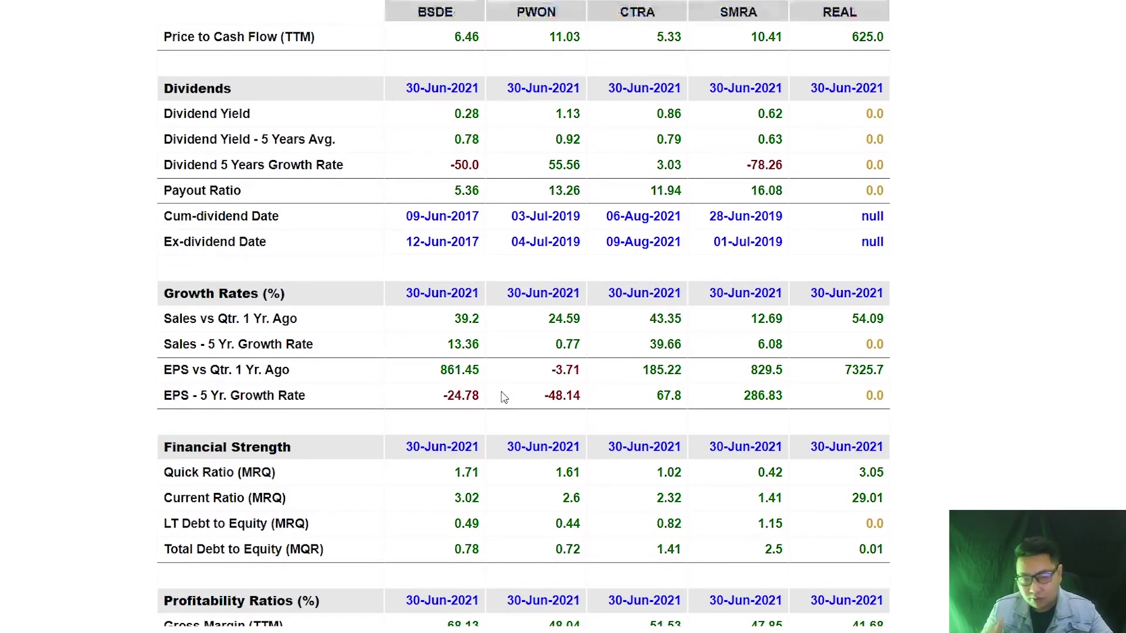
pyautogui.scroll(-2, 519, 408)
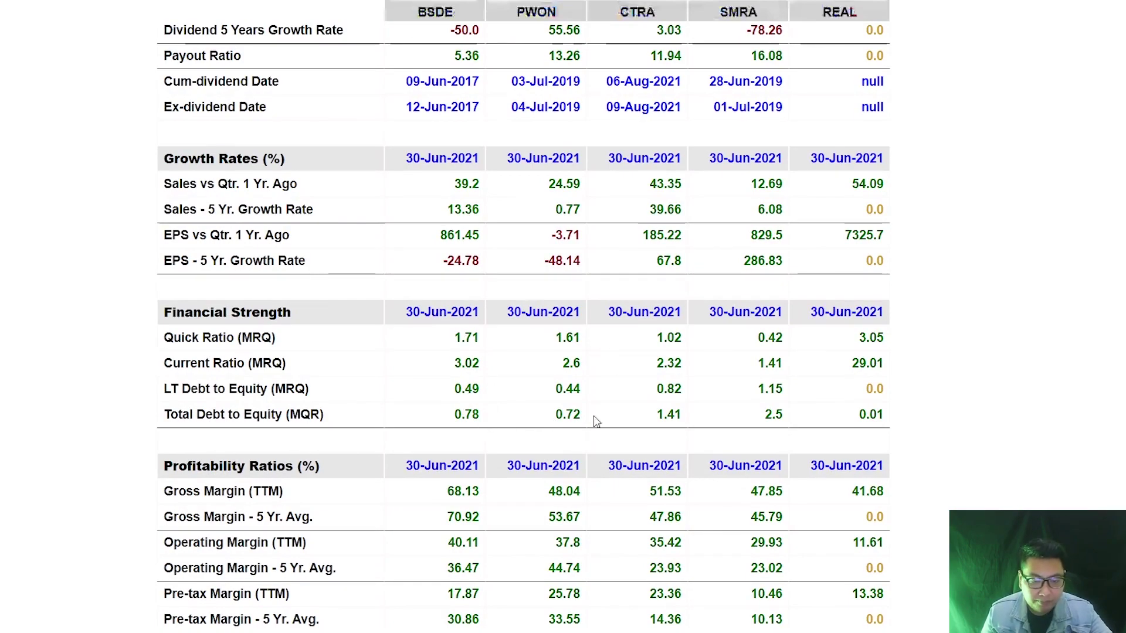
pyautogui.scroll(-3, 384, 351)
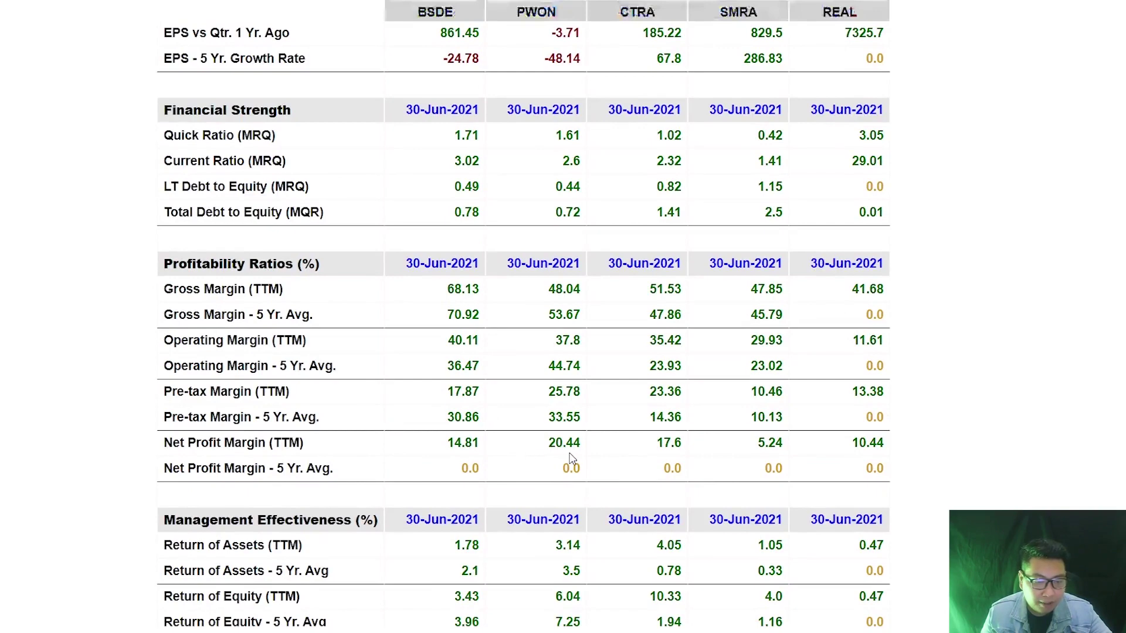
pyautogui.scroll(-1, 580, 486)
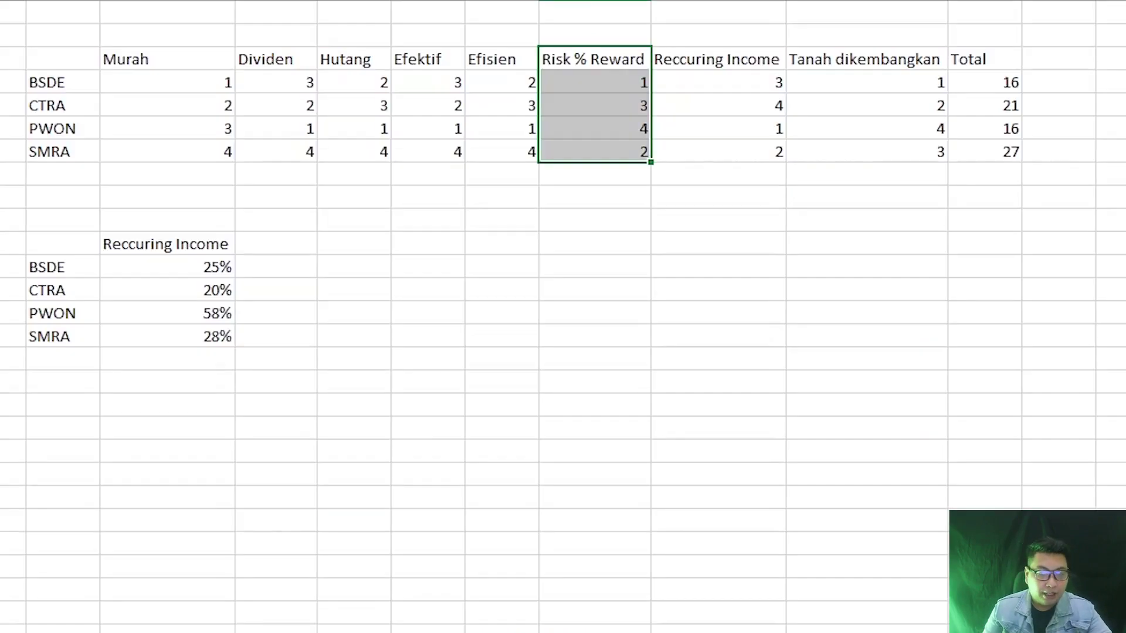
# - In the scoring spreadsheet, go through the Murah scores cell by cell from BSDE to SMRA
pyautogui.write('1 3 4 2')
pyautogui.moveTo(592, 198); pyautogui.dragTo(501, 198)
pyautogui.moveTo(226, 86); pyautogui.dragTo(427, 155)
pyautogui.click(230, 86)
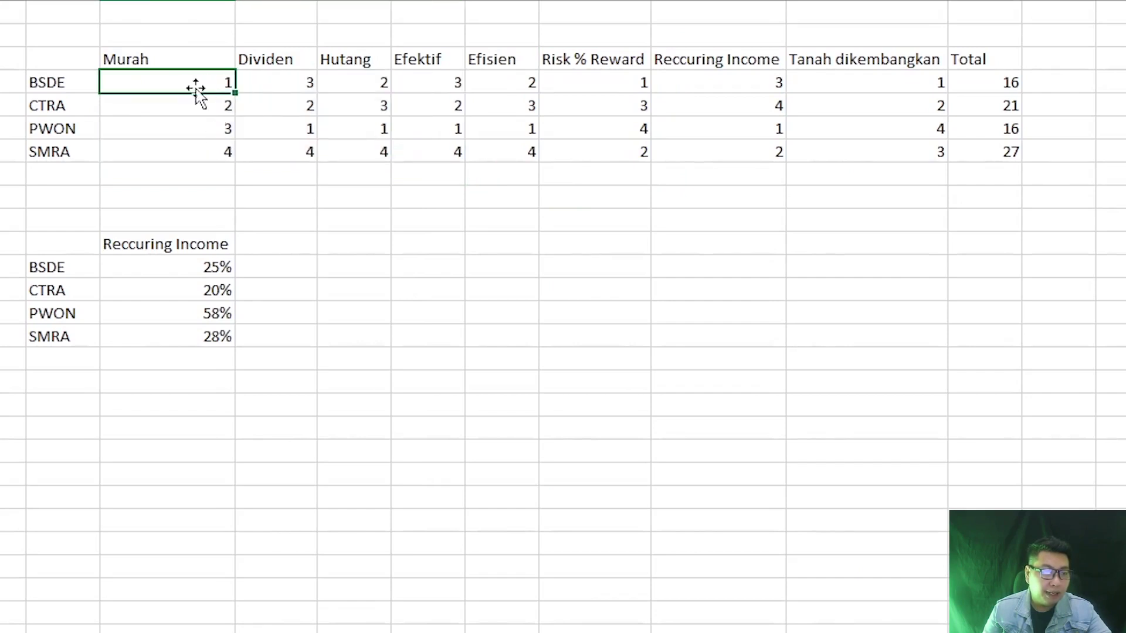
pyautogui.press('Down')
pyautogui.press('Down')
pyautogui.press('Down')
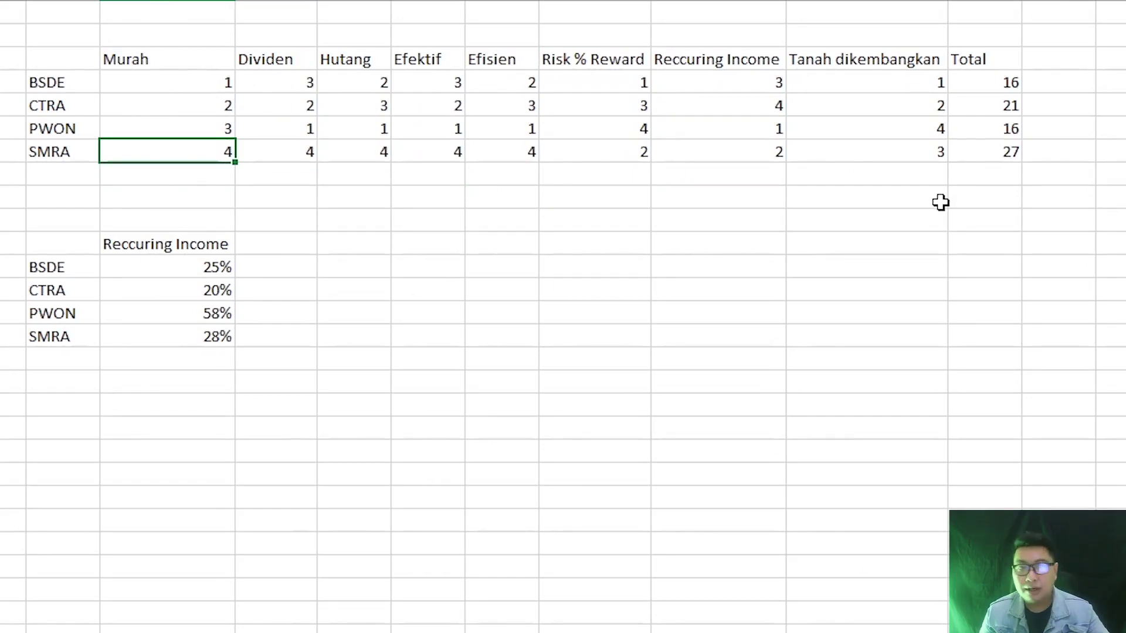
# - Highlight the Risk % Reward scores, BSDE's Reccuring Income score, and the CTRA to SMRA rows of the recurring income percentage table
pyautogui.moveTo(577, 57); pyautogui.dragTo(572, 153)
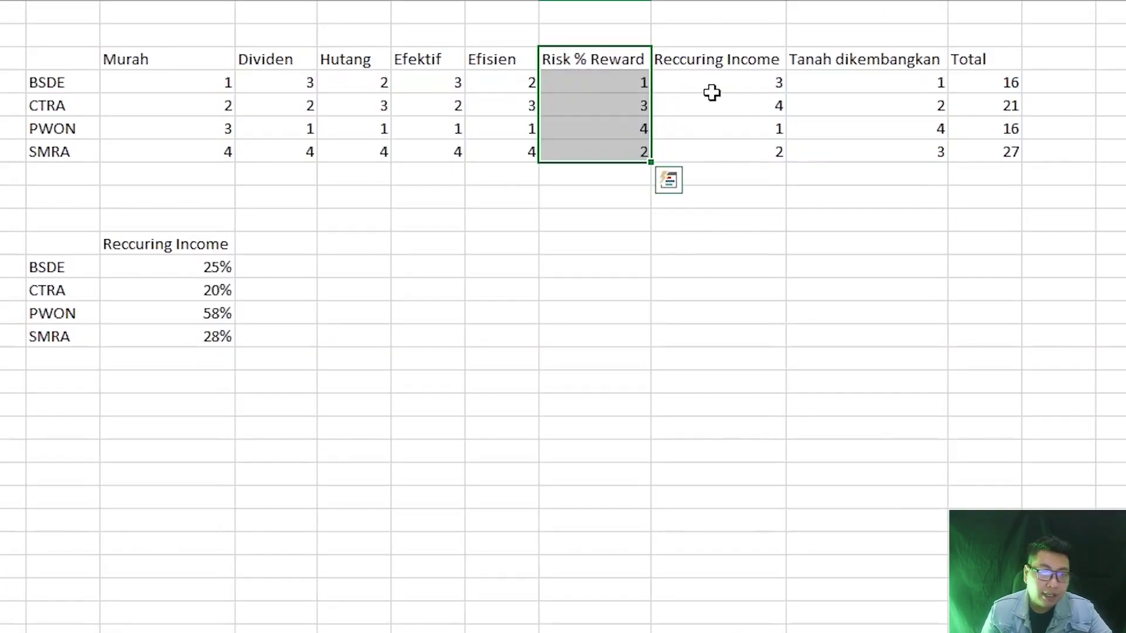
pyautogui.click(714, 88)
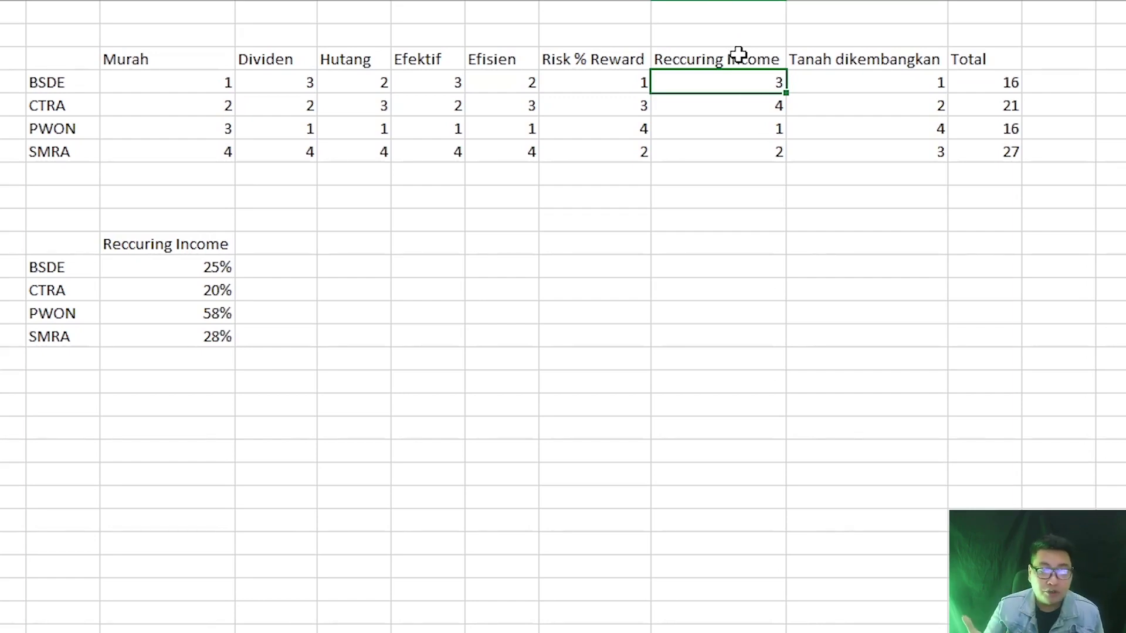
pyautogui.click(676, 364)
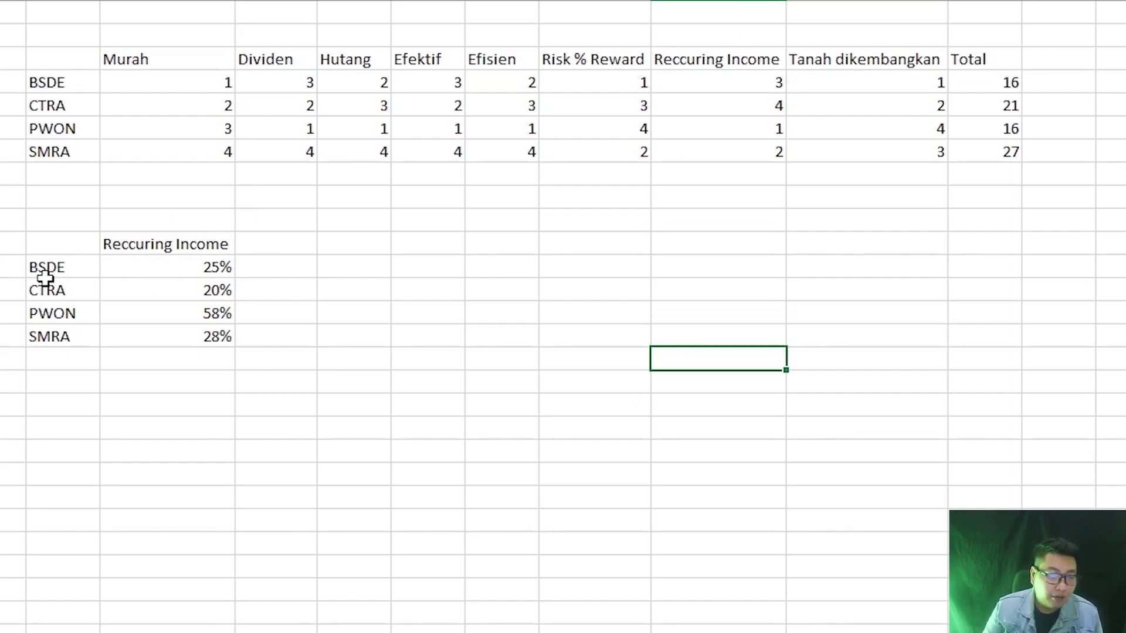
pyautogui.moveTo(47, 287); pyautogui.dragTo(165, 341)
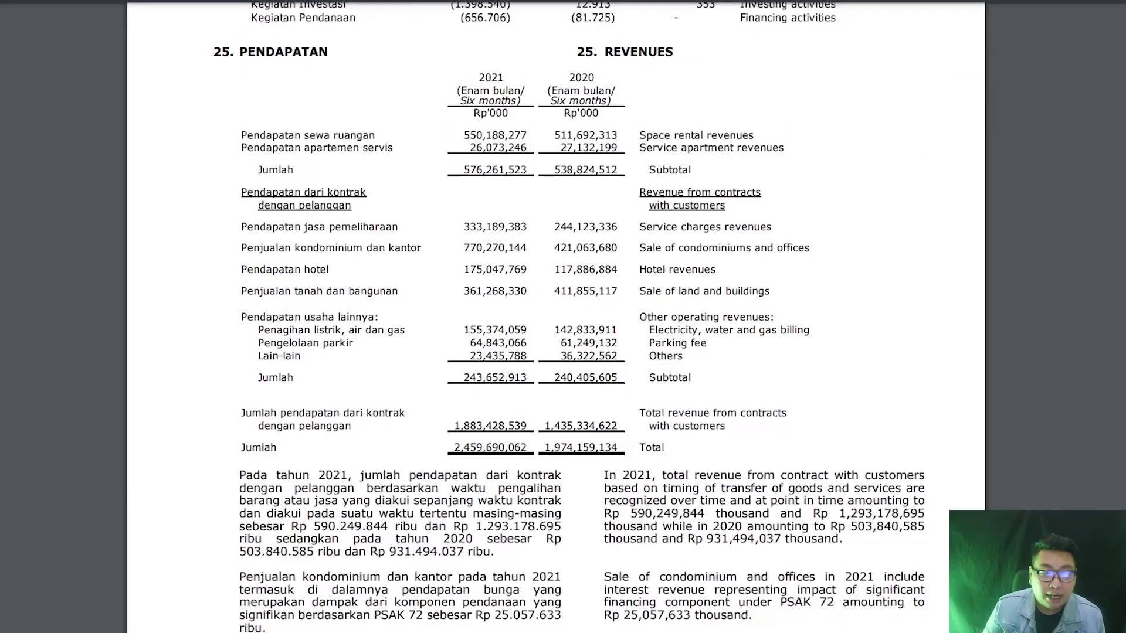
# - In Pakuwon Jati's revenue note 25, highlight the space rental and service apartment revenues and the condominium and office sales
pyautogui.scroll(5, 379, 218)
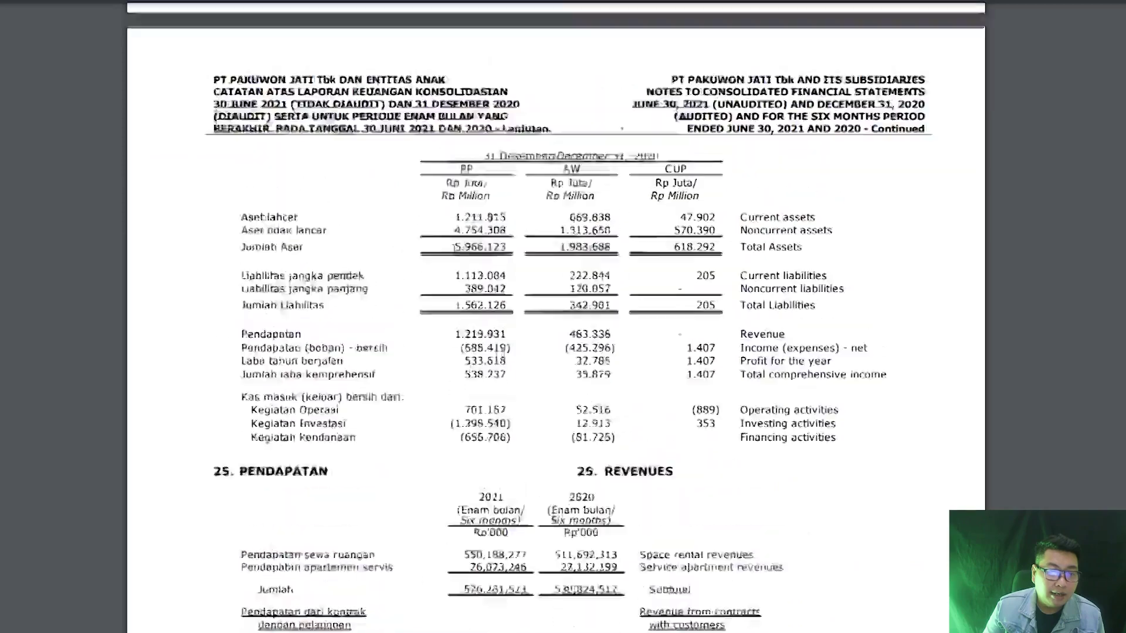
pyautogui.scroll(-6, 301, 246)
pyautogui.scroll(-2, 302, 246)
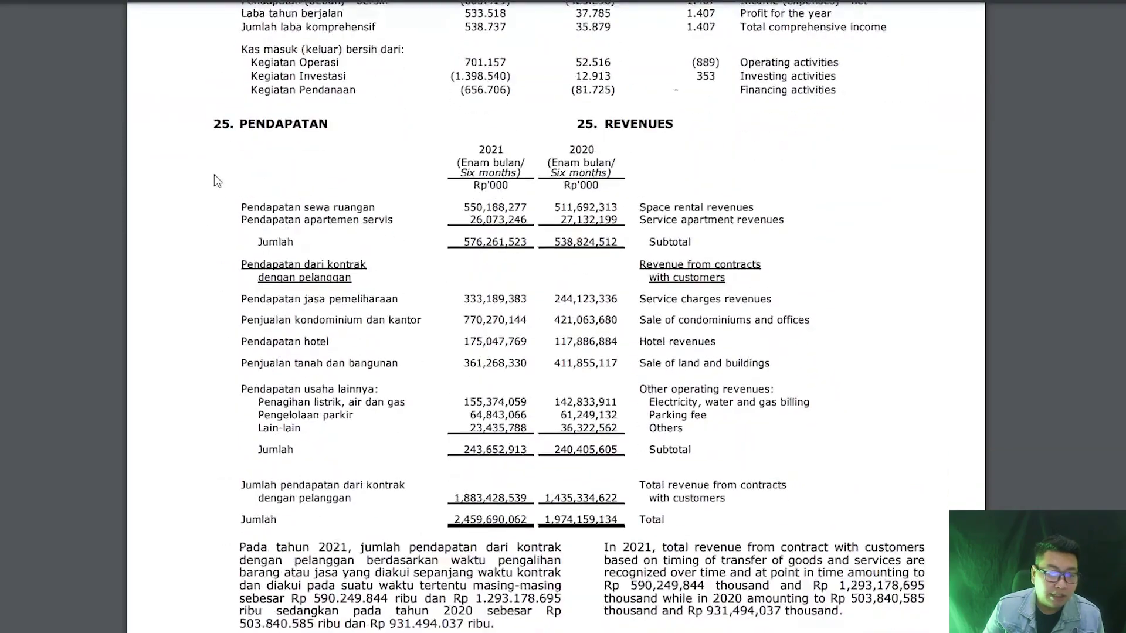
pyautogui.moveTo(241, 206); pyautogui.dragTo(442, 249)
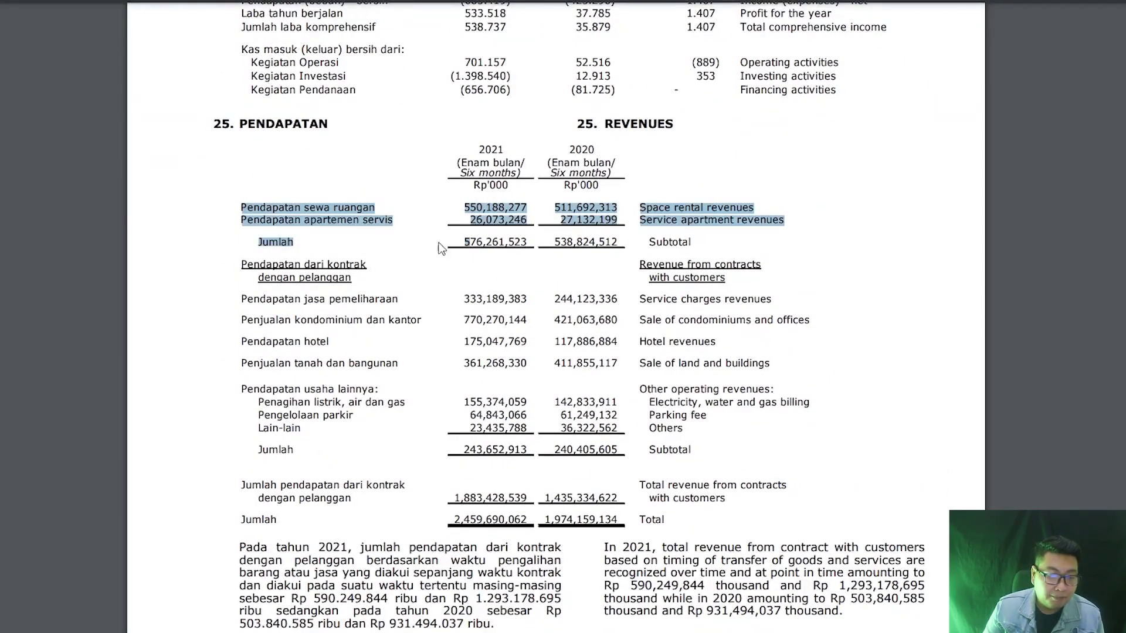
pyautogui.click(369, 279)
pyautogui.moveTo(240, 320); pyautogui.dragTo(418, 324)
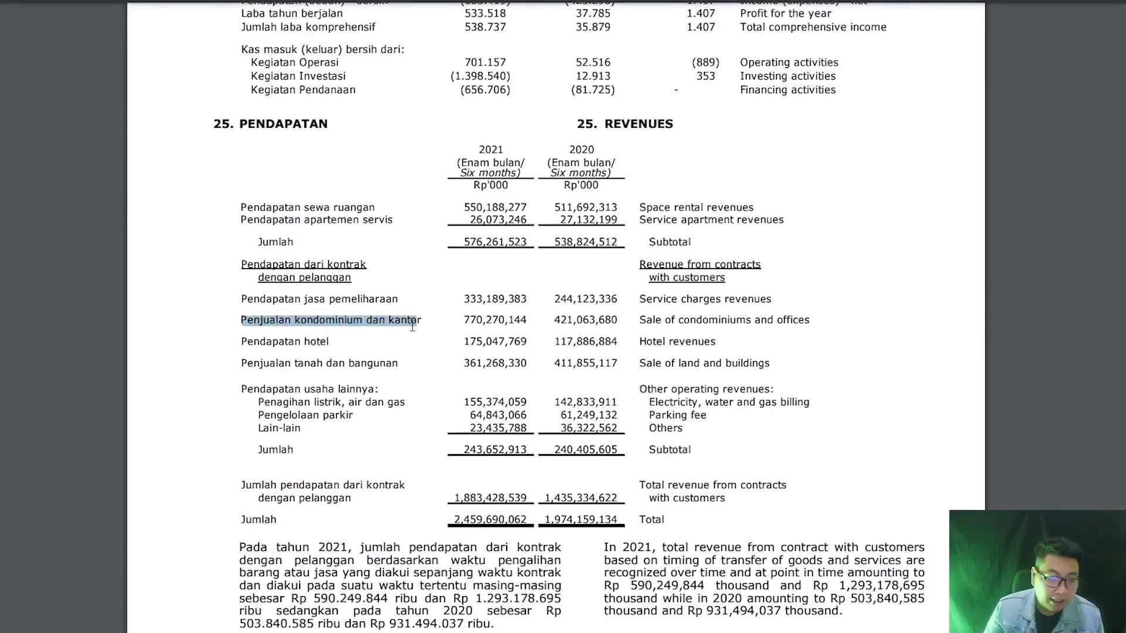
pyautogui.moveTo(260, 207); pyautogui.dragTo(357, 207)
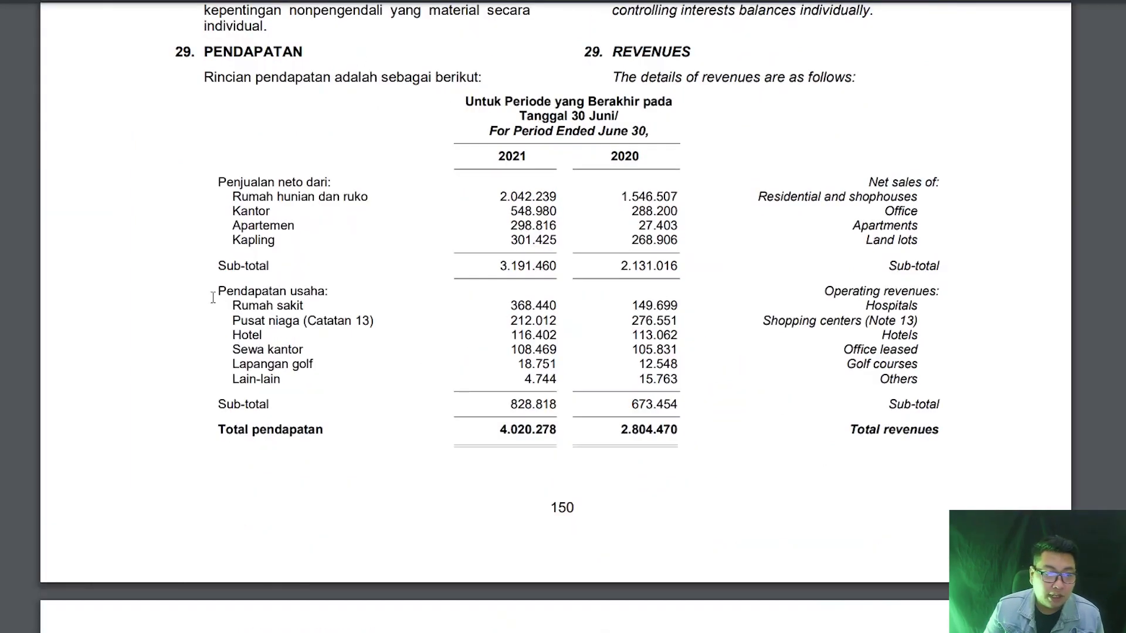
# - In Ciputra Development's revenue note 29, check the company heading and highlight the net sales and operating revenue sections
pyautogui.scroll(3, 362, 415)
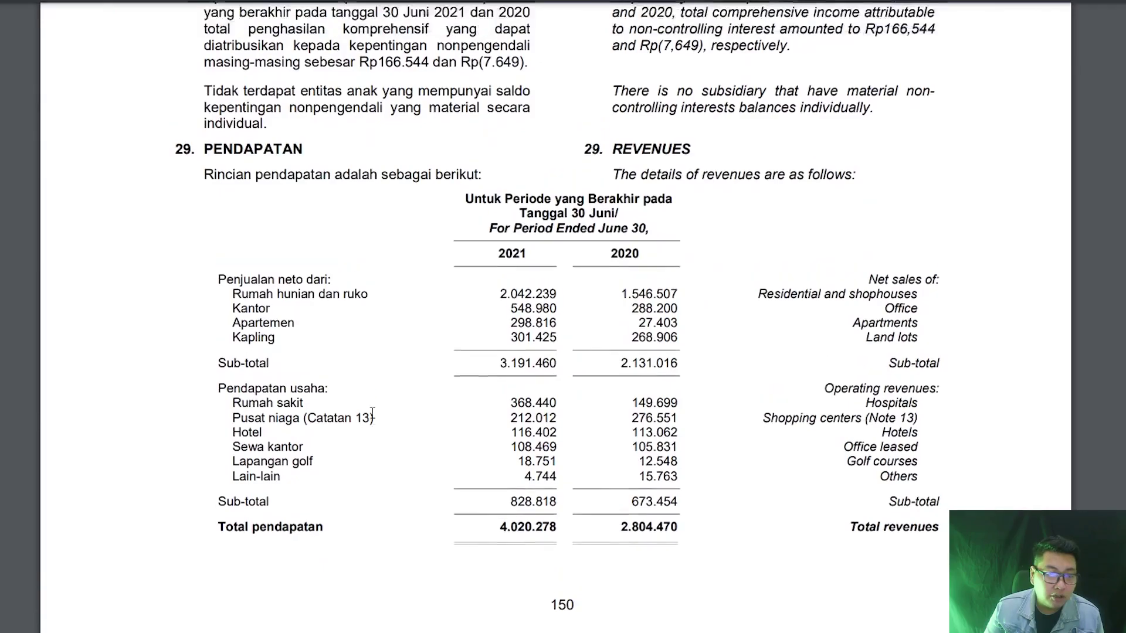
pyautogui.scroll(10, 401, 414)
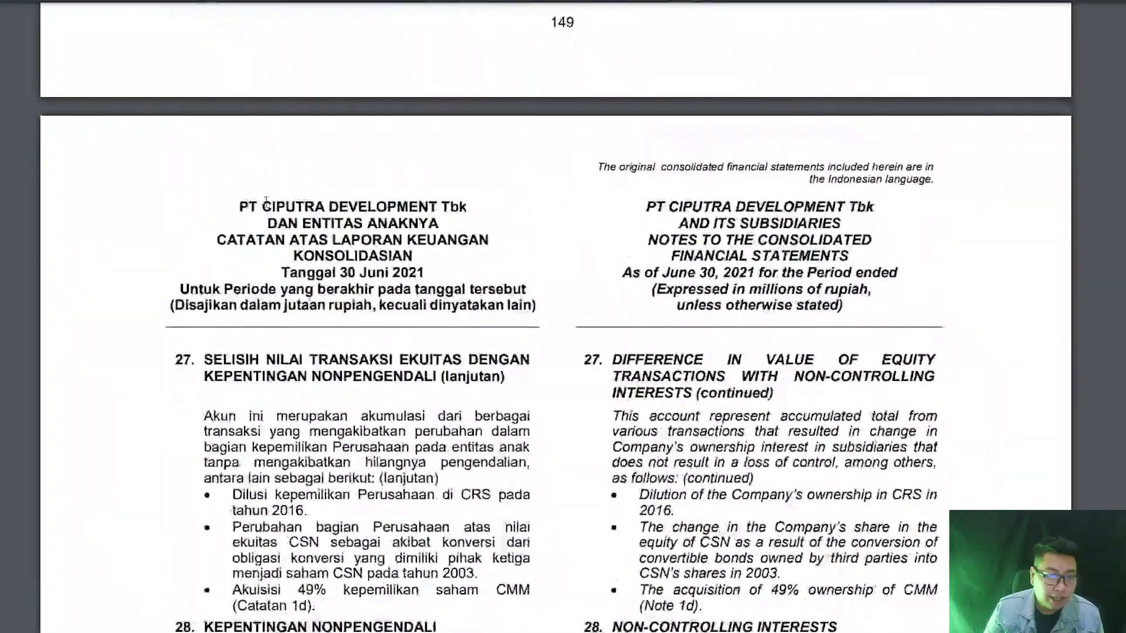
pyautogui.scroll(-5, 377, 397)
pyautogui.scroll(-7, 377, 399)
pyautogui.moveTo(218, 253); pyautogui.dragTo(572, 316)
pyautogui.click(389, 420)
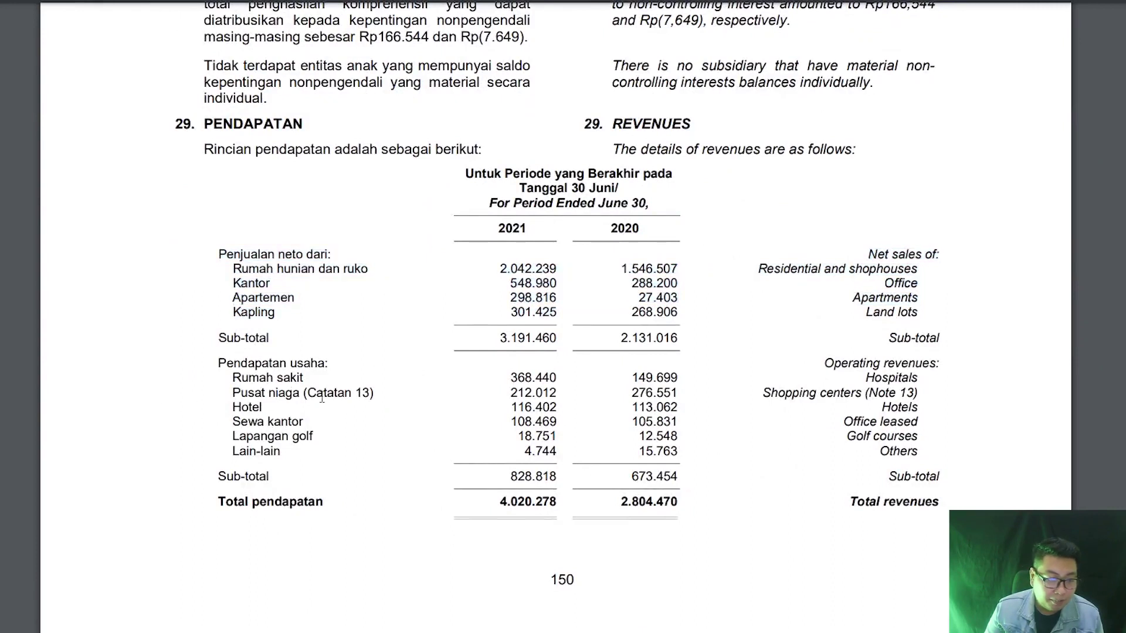
pyautogui.moveTo(217, 363); pyautogui.dragTo(548, 476)
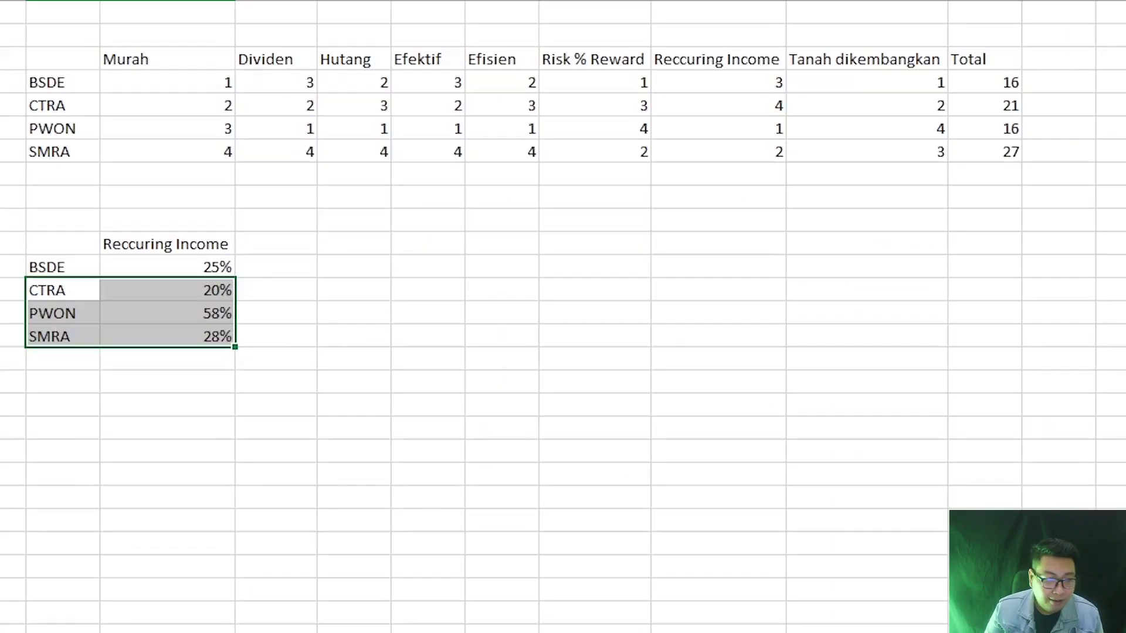
# - In the scoring spreadsheet, compare the recurring income percentages of PWON, SMRA, BSDE and CTRA with their Reccuring Income scores
pyautogui.click(428, 1)
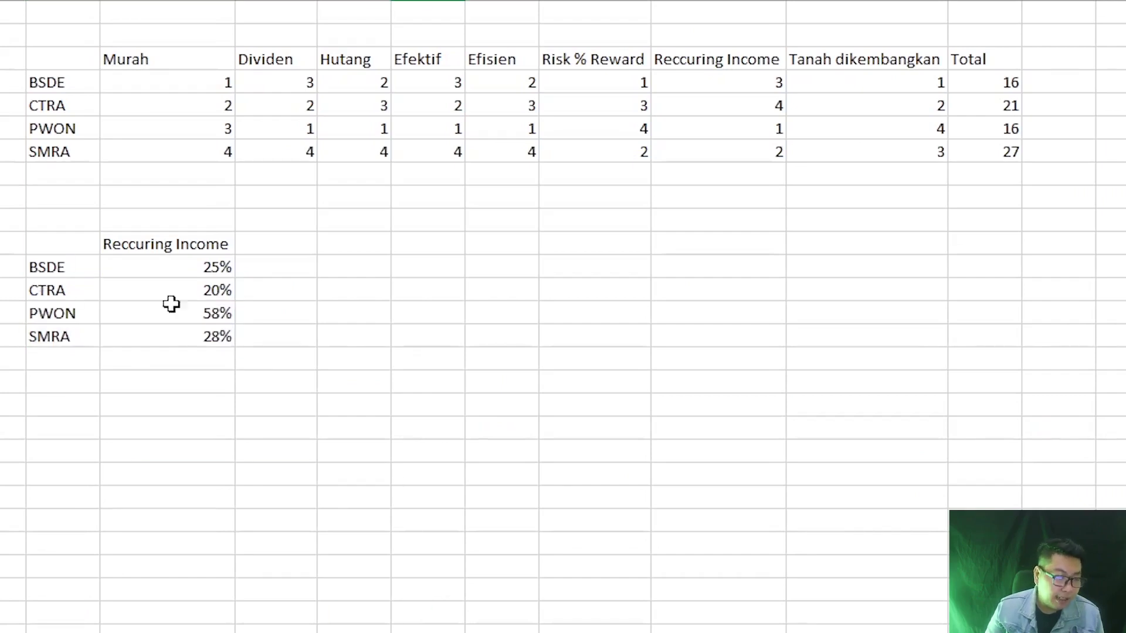
pyautogui.click(186, 316)
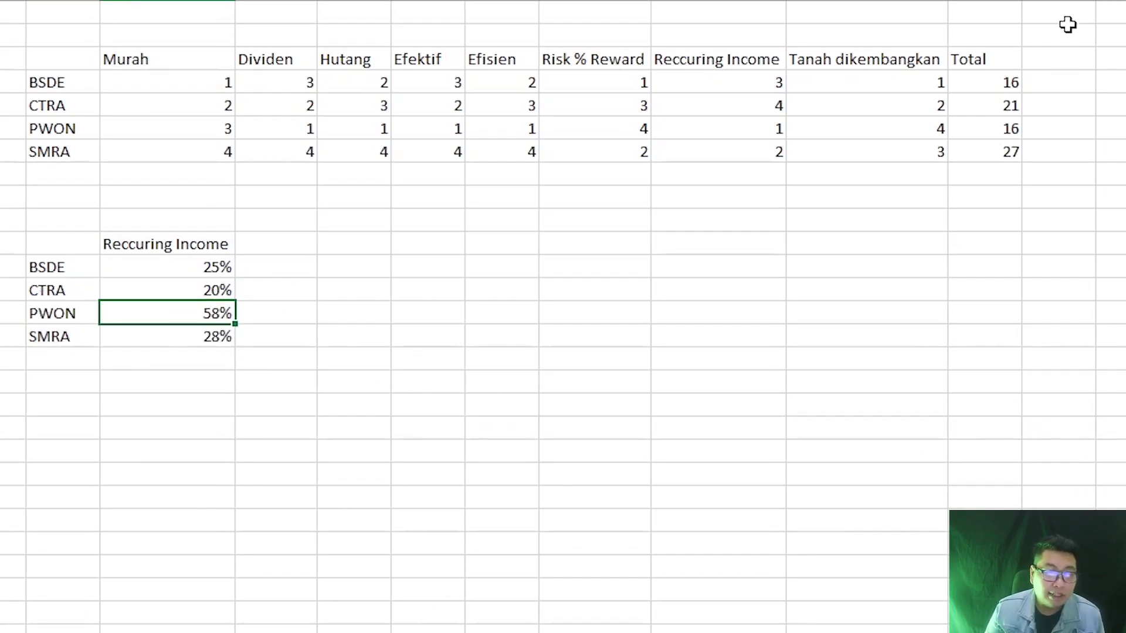
pyautogui.click(762, 128)
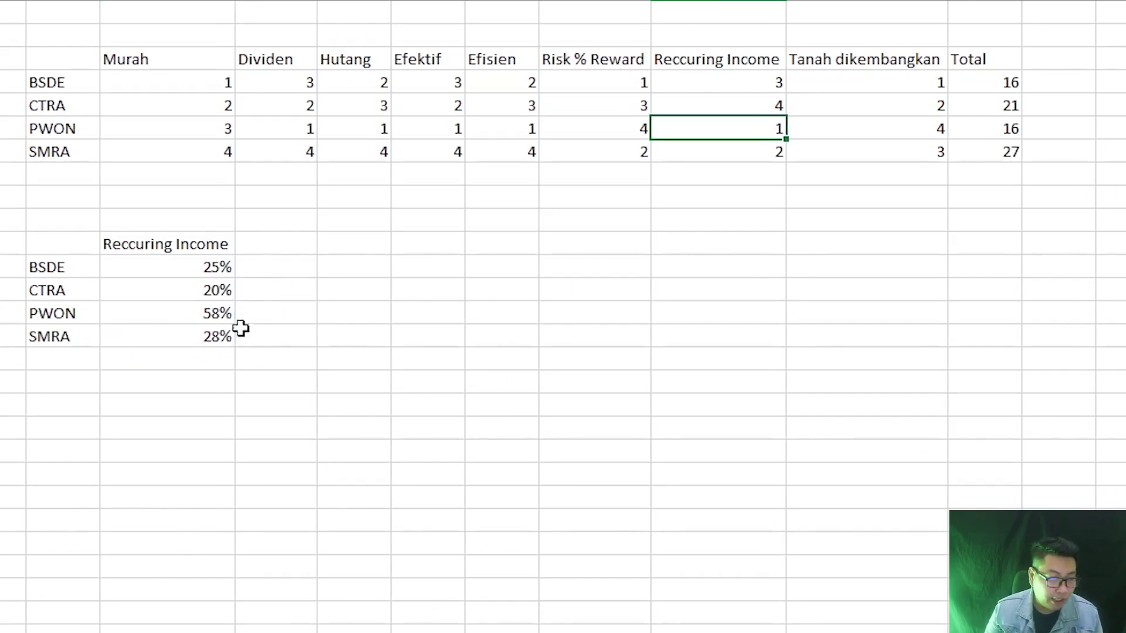
pyautogui.click(193, 337)
pyautogui.click(779, 153)
pyautogui.click(208, 270)
pyautogui.click(746, 89)
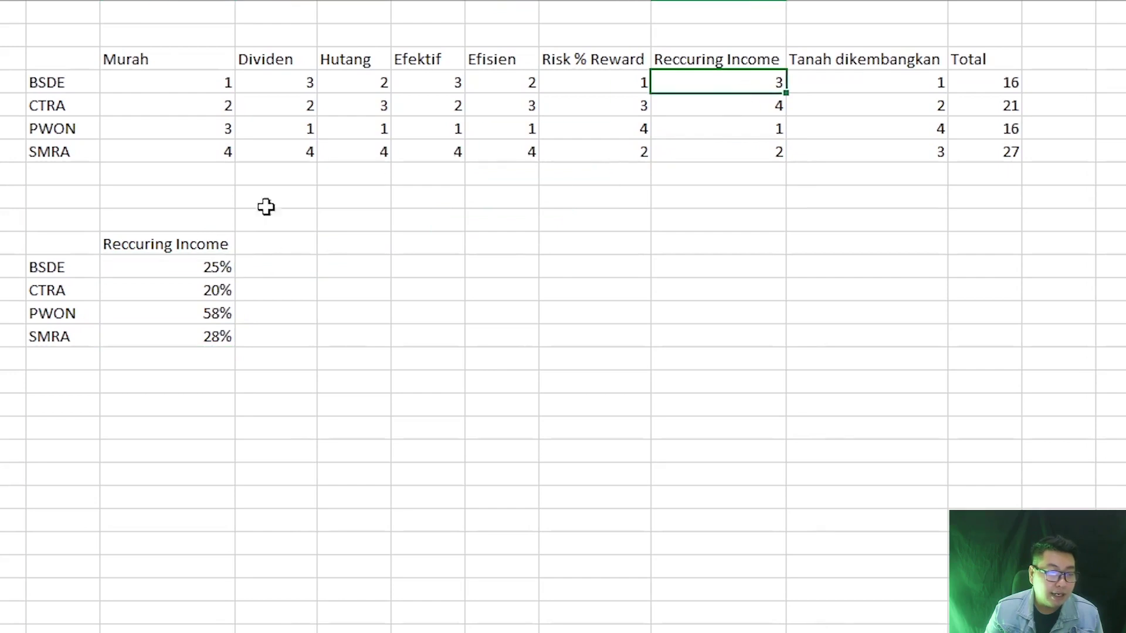
pyautogui.click(176, 292)
pyautogui.click(747, 112)
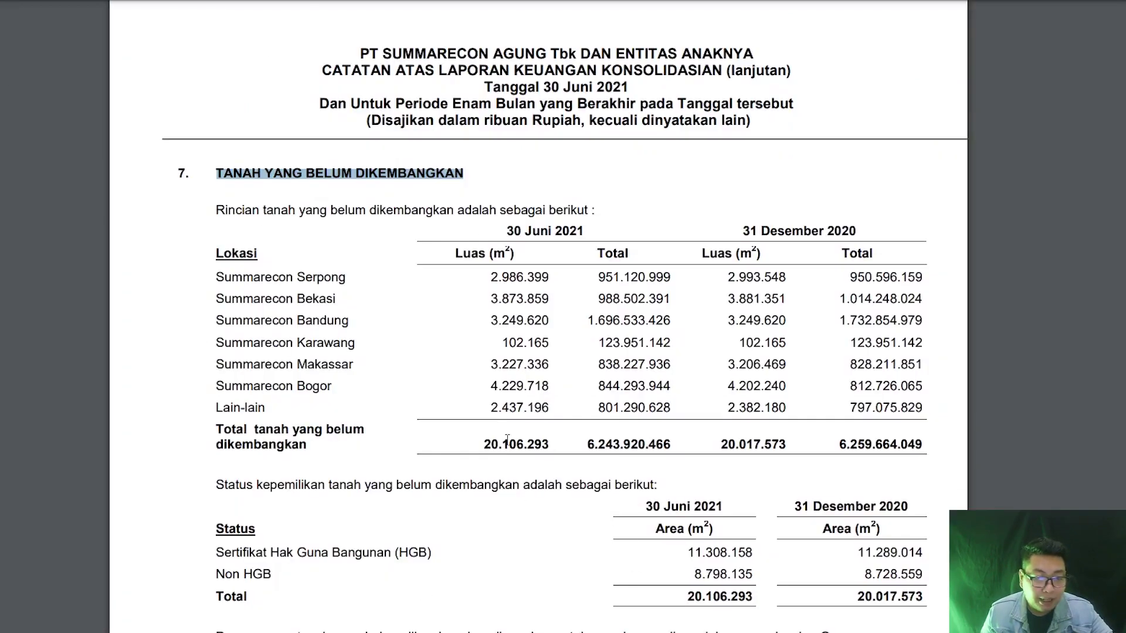
# - Highlight the 30 June 2021 total undeveloped land area in Summarecon Agung's note 7
pyautogui.moveTo(481, 446); pyautogui.dragTo(548, 445)
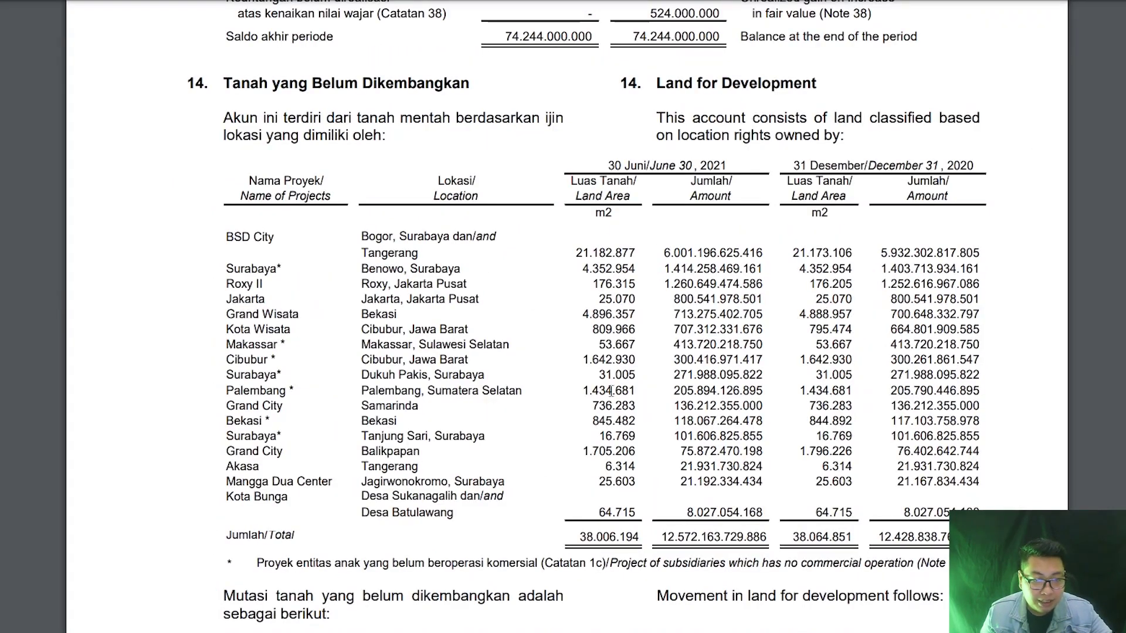
# - In the Land for Development note 14 listing BSD City, highlight the 30 June 2021 total amount, then return to the scoring spreadsheet
pyautogui.moveTo(578, 536); pyautogui.dragTo(765, 532)
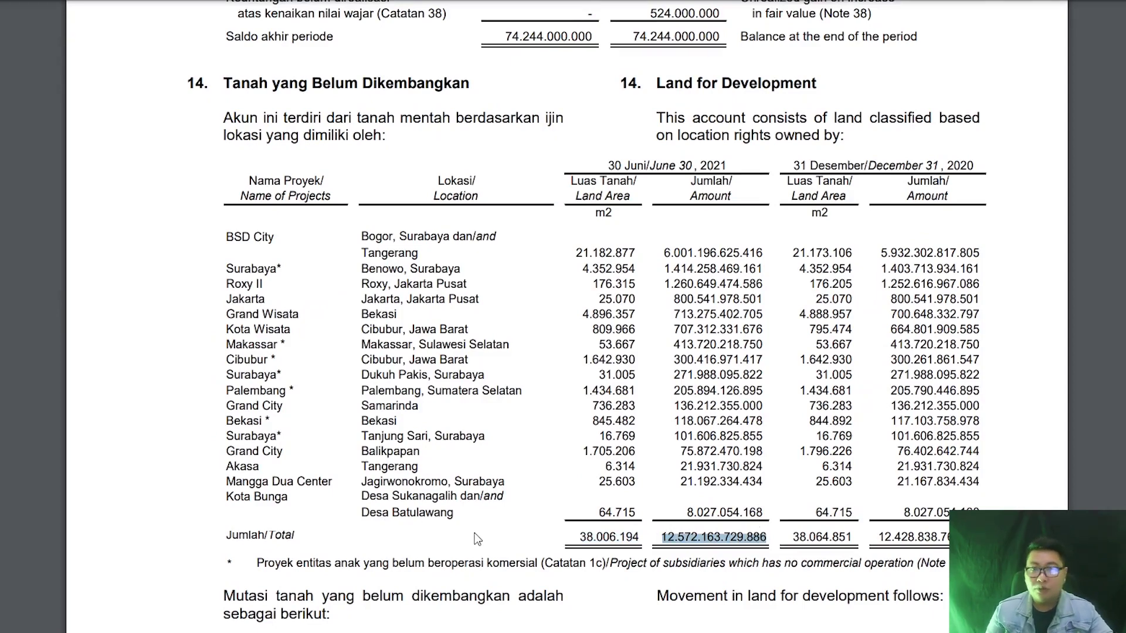
pyautogui.moveTo(577, 632)
pyautogui.click(577, 580)
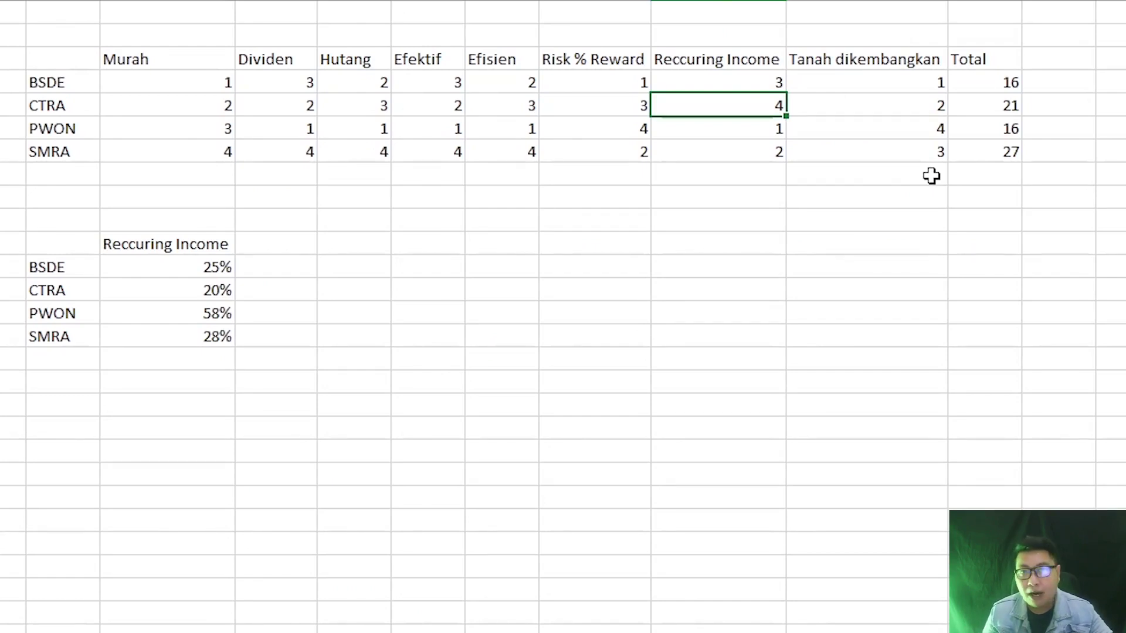
# - In the scoring table, review the BSDE and CTRA score rows and compare the Total scores of BSDE, PWON and SMRA
pyautogui.moveTo(38, 82); pyautogui.dragTo(985, 108)
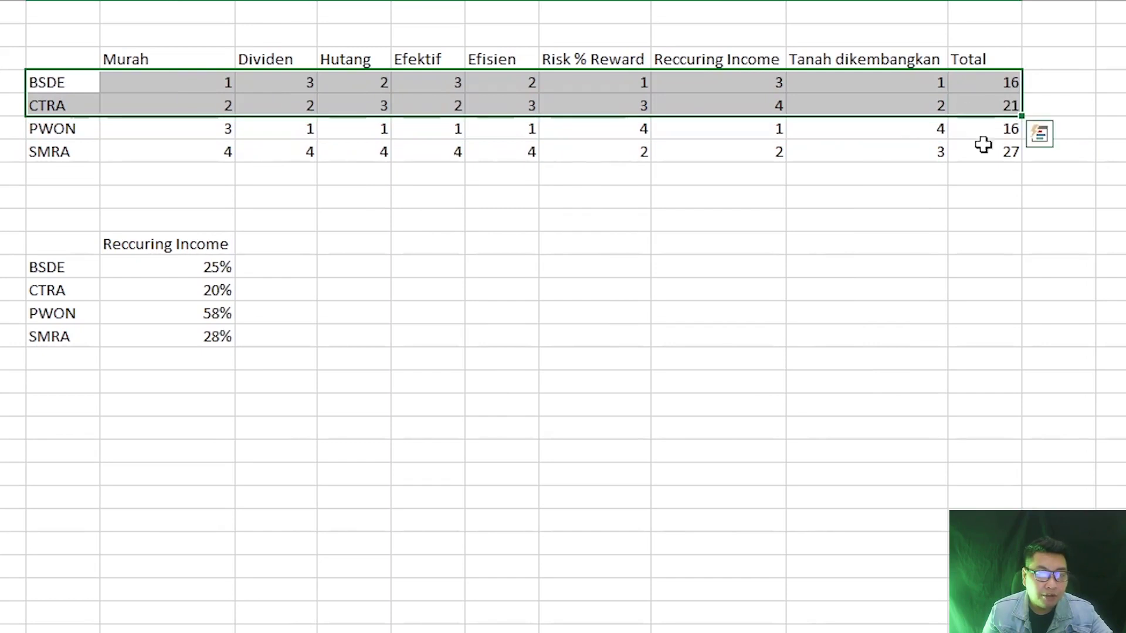
pyautogui.click(1043, 289)
pyautogui.click(1007, 151)
pyautogui.click(1007, 82)
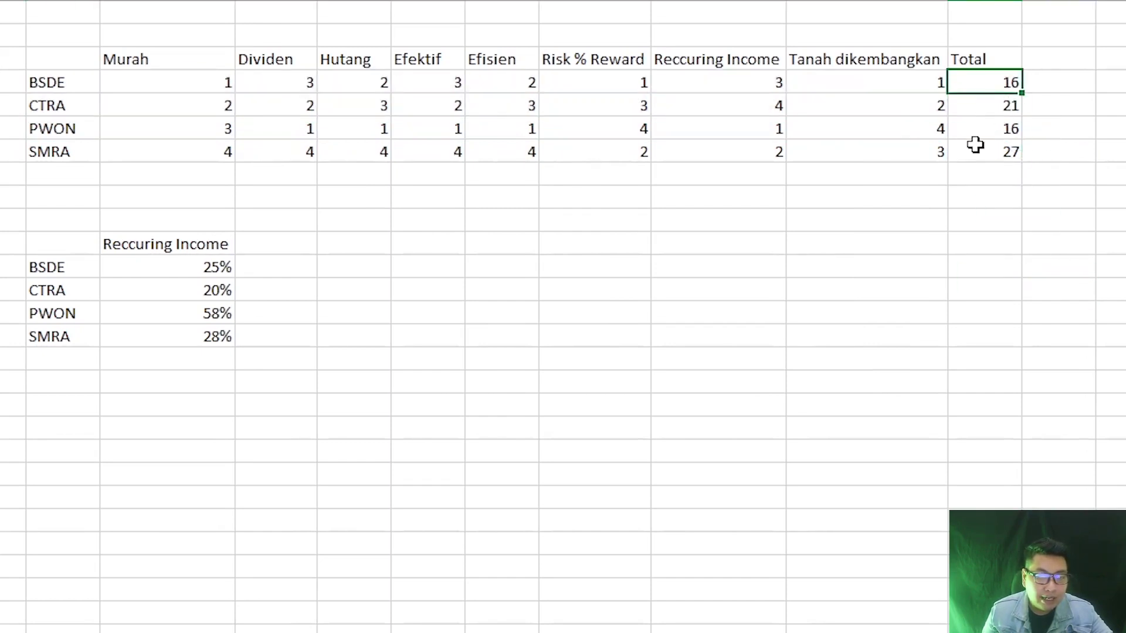
pyautogui.click(990, 128)
pyautogui.click(1014, 85)
pyautogui.click(952, 150)
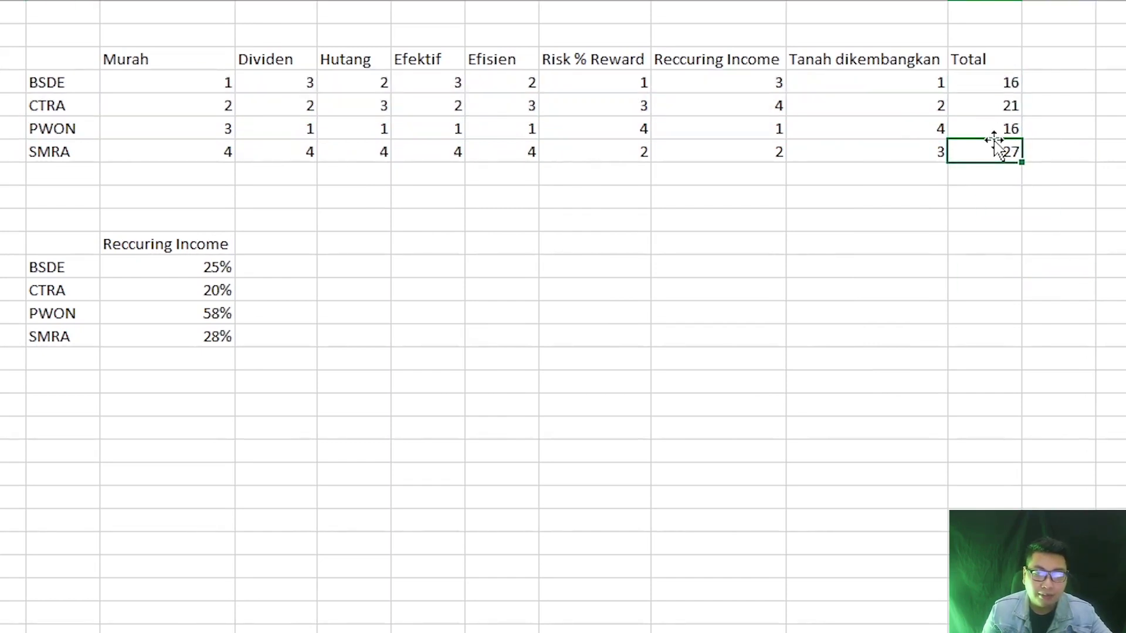
pyautogui.click(966, 129)
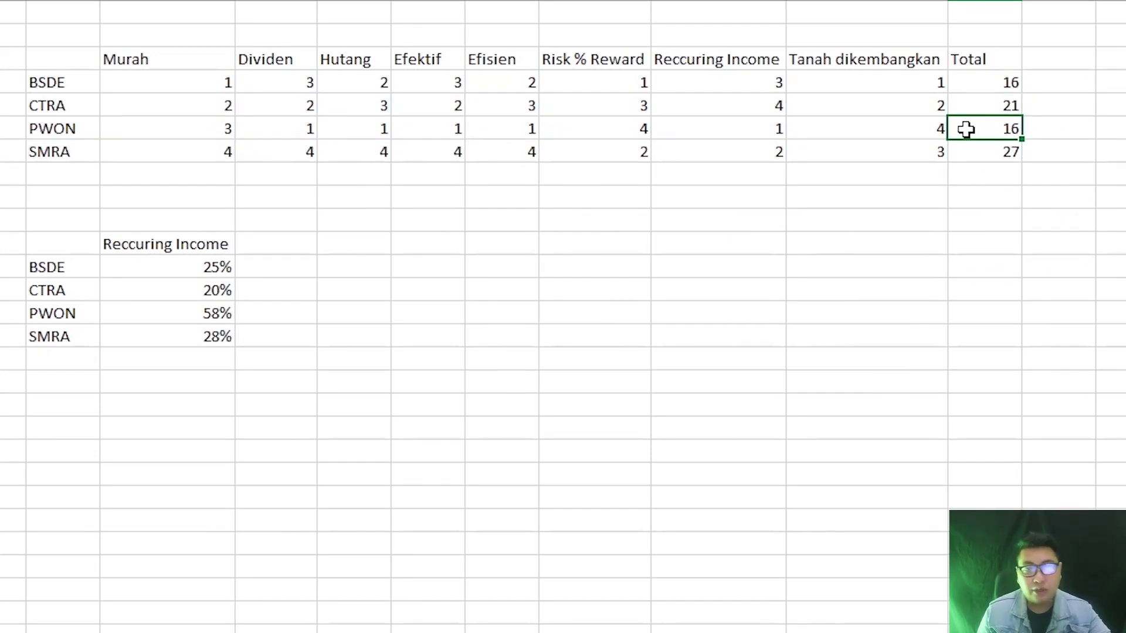